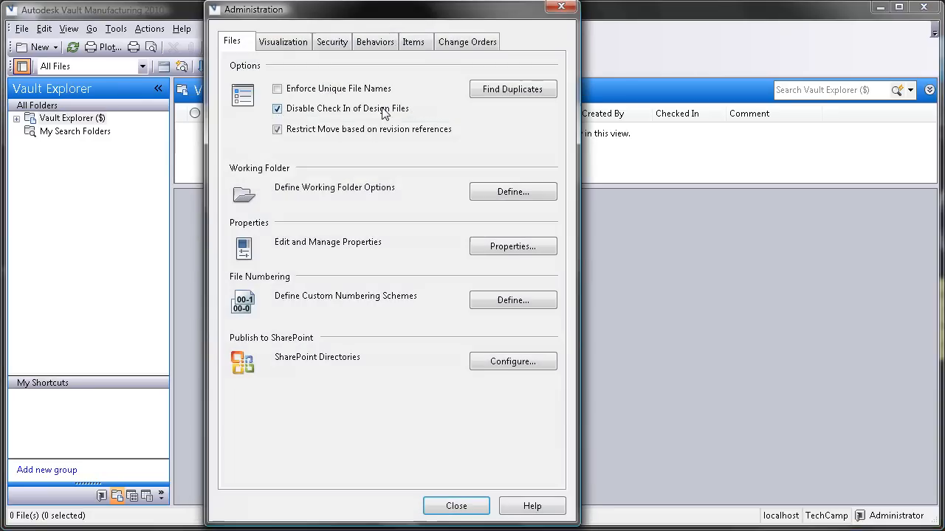
Step: Open the category configuration and review the lifecycles of the Engineering, Office, Standard and <Base> categories
left_click(382, 46)
left_click(523, 162)
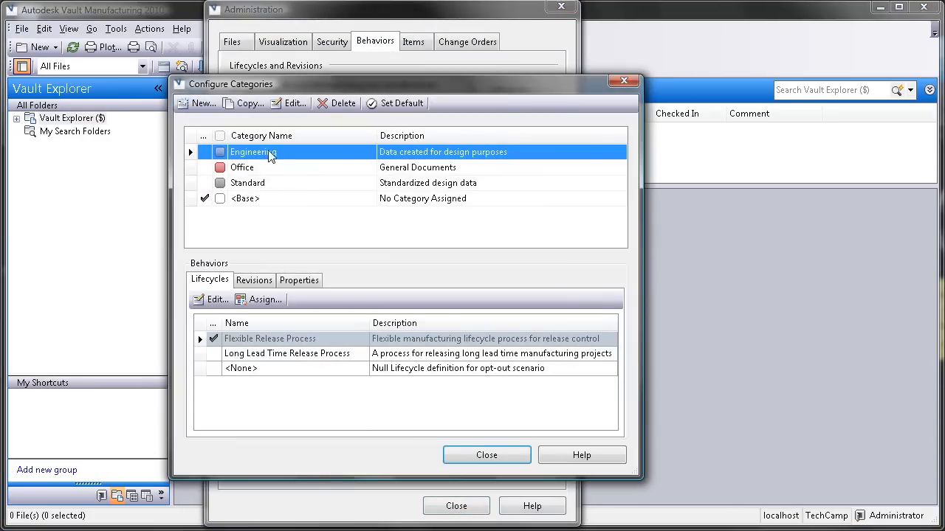
left_click(283, 169)
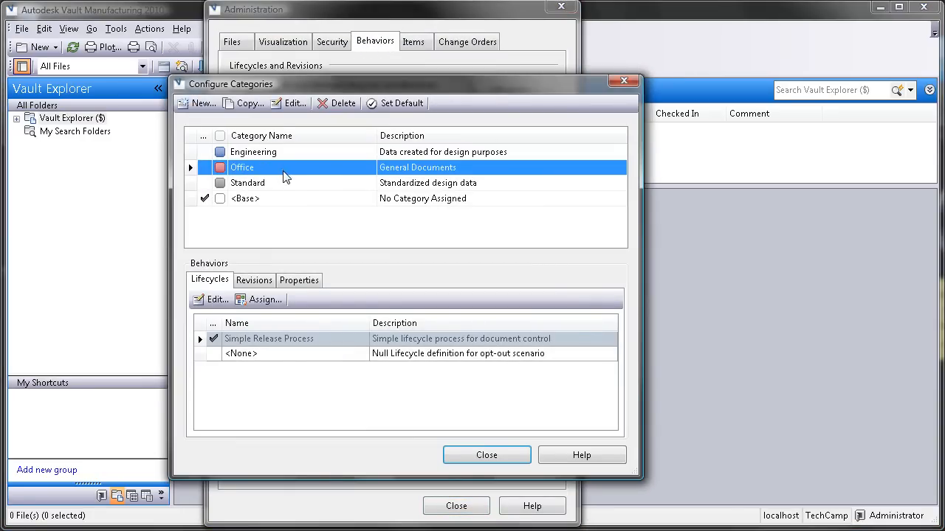
left_click(287, 185)
left_click(290, 154)
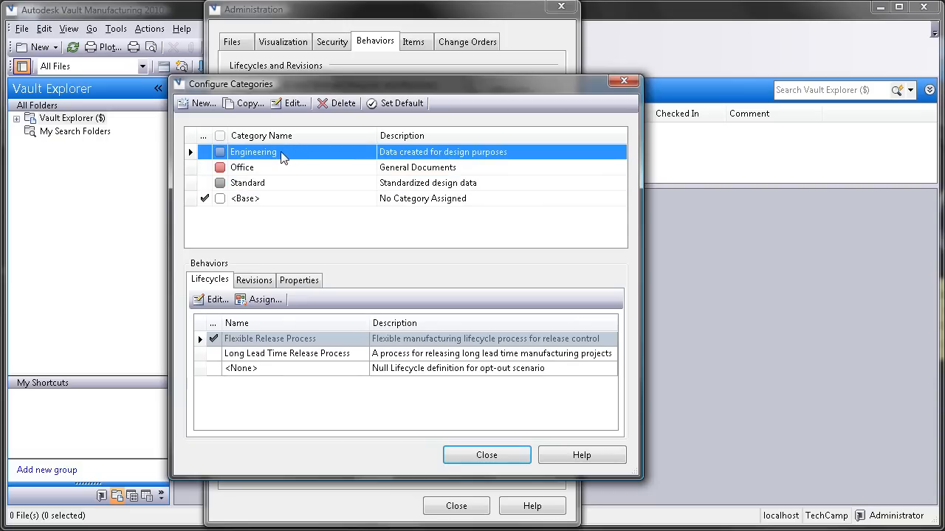
left_click(267, 171)
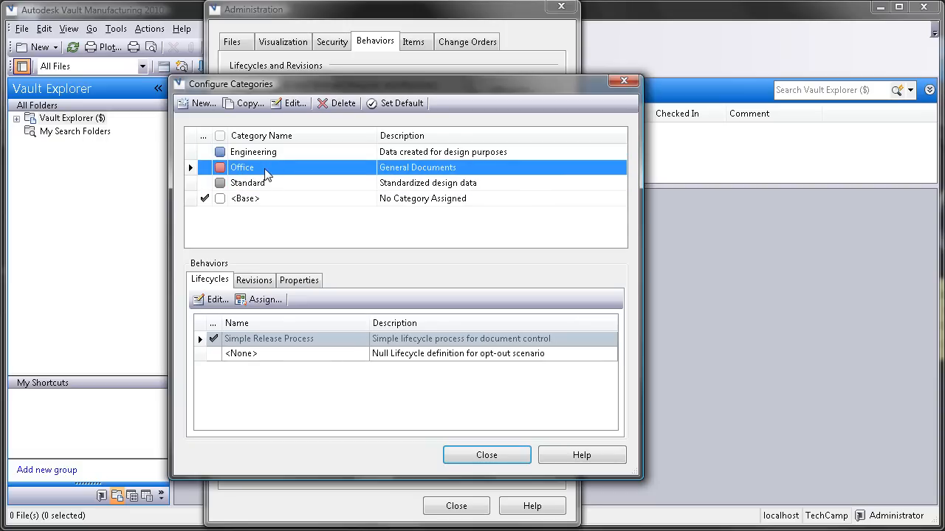
left_click(273, 187)
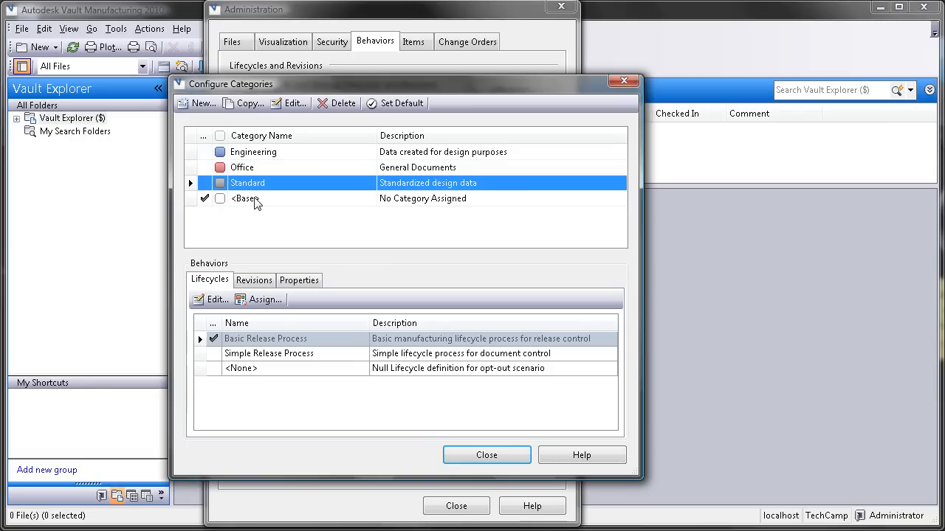
left_click(261, 201)
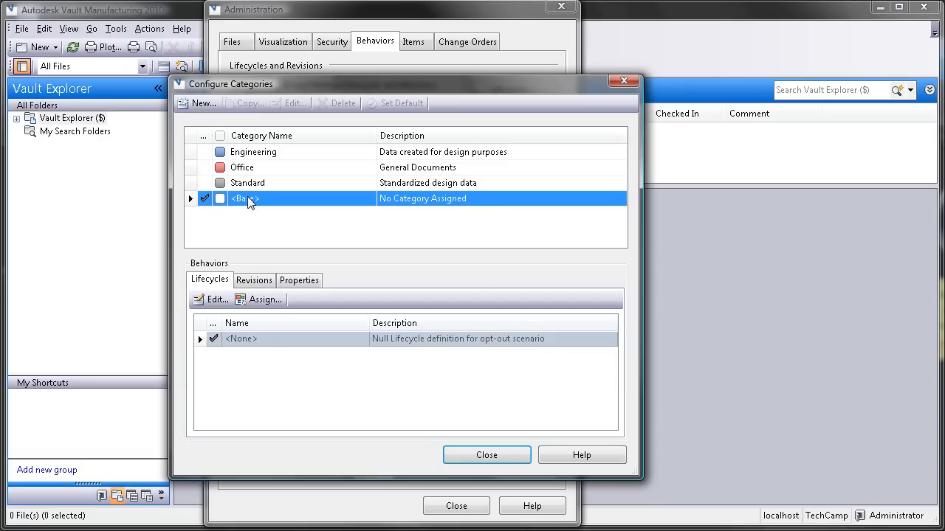
Step: Examine the lifecycles, revision schemes and properties assigned to the Office category, and close the category configuration
left_click(247, 167)
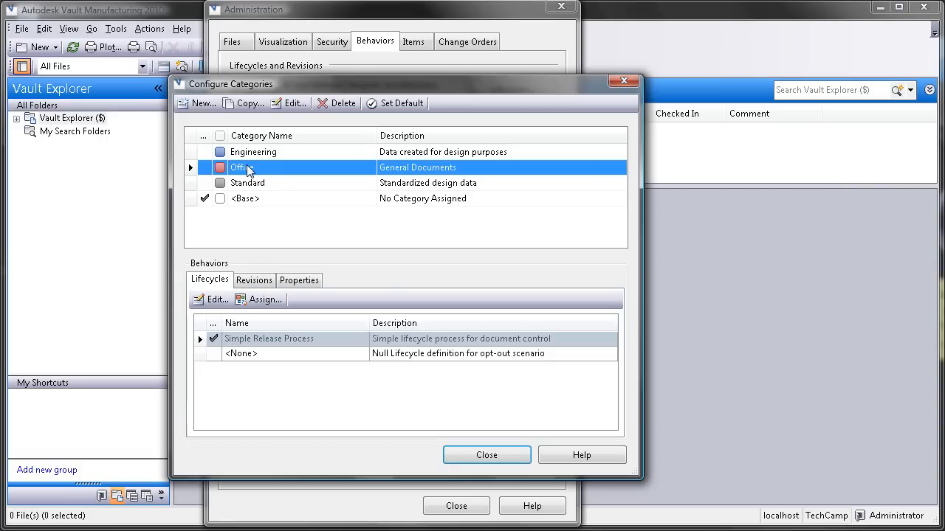
left_click(211, 281)
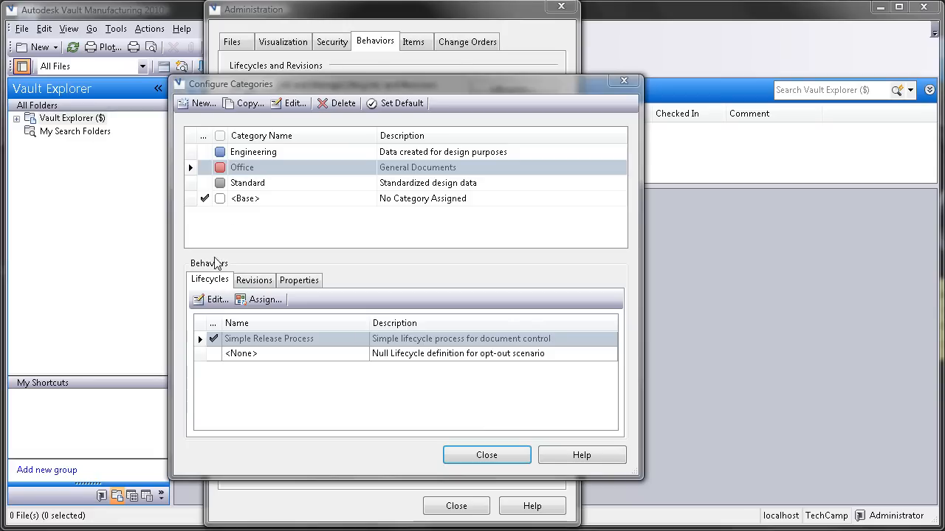
left_click(237, 173)
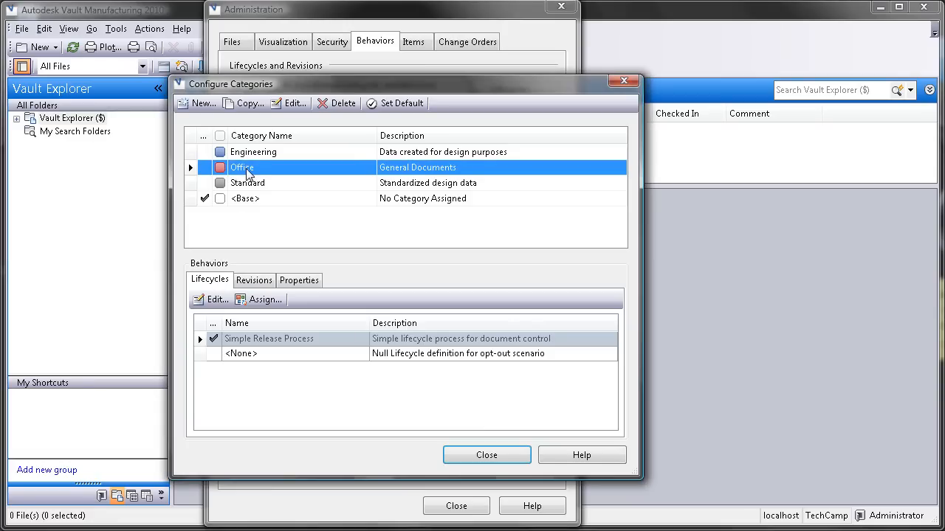
left_click(249, 339)
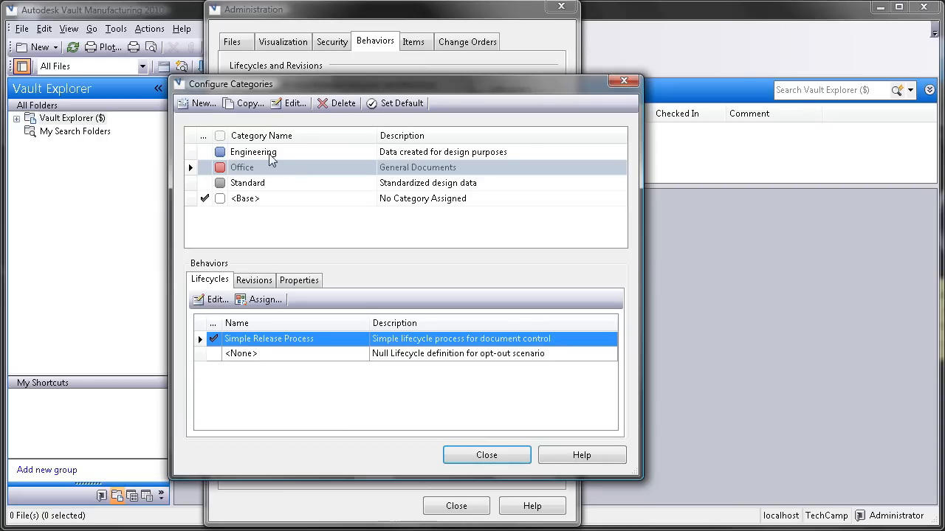
left_click(253, 283)
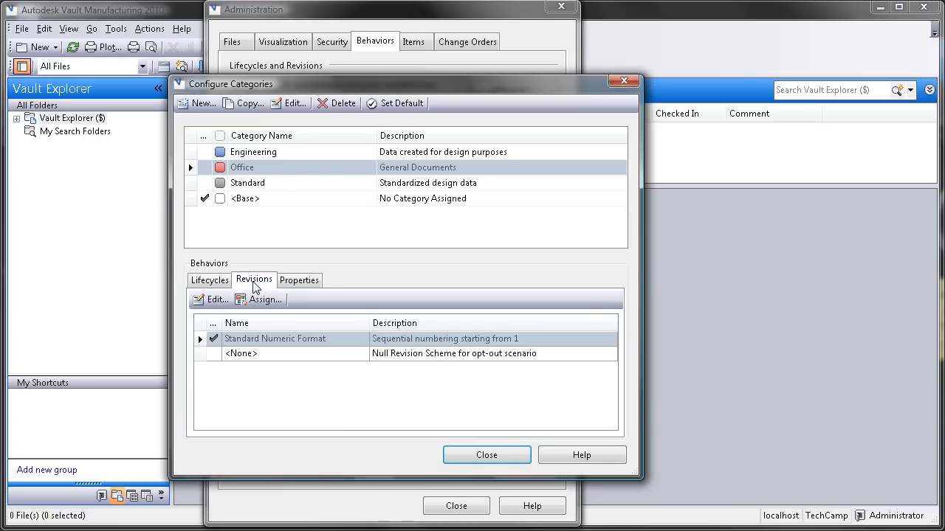
left_click(259, 169)
left_click(273, 341)
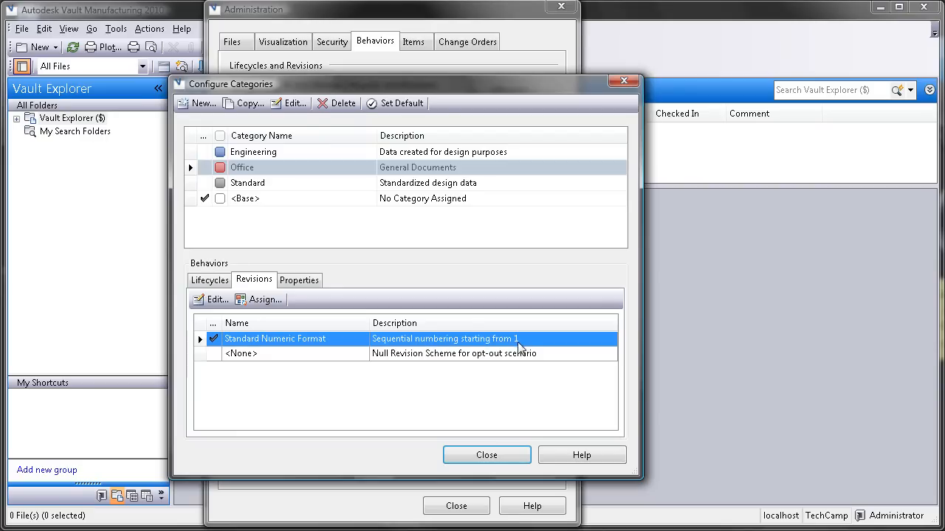
left_click(302, 282)
mouse_move(614, 347)
left_mouse_down()
mouse_move(625, 383)
mouse_move(611, 343)
left_mouse_up()
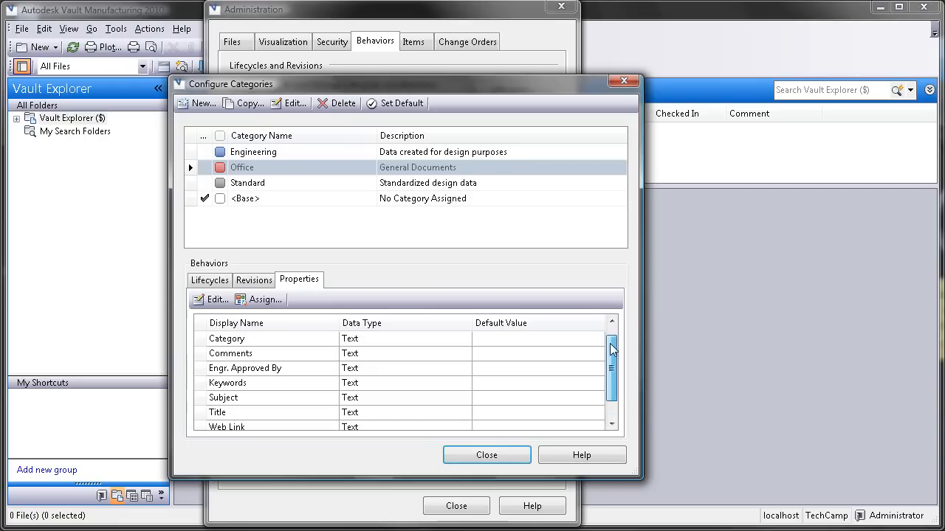
left_click(257, 172)
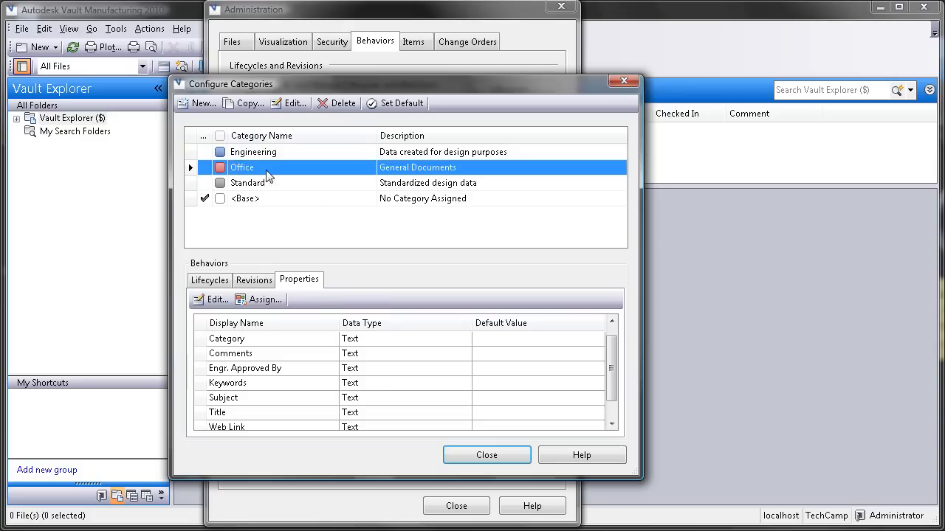
left_click(483, 457)
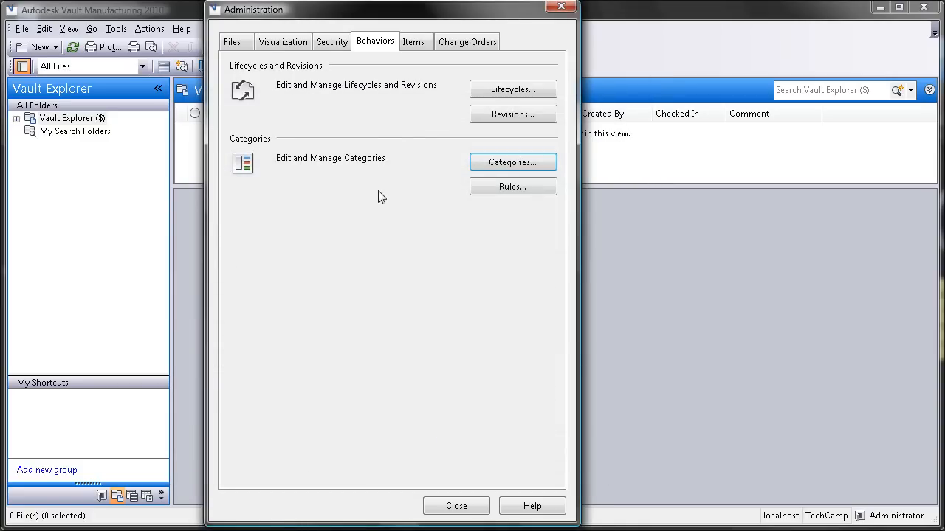
Step: Create a category assignment rule named Office that assigns the Office category
left_click(495, 189)
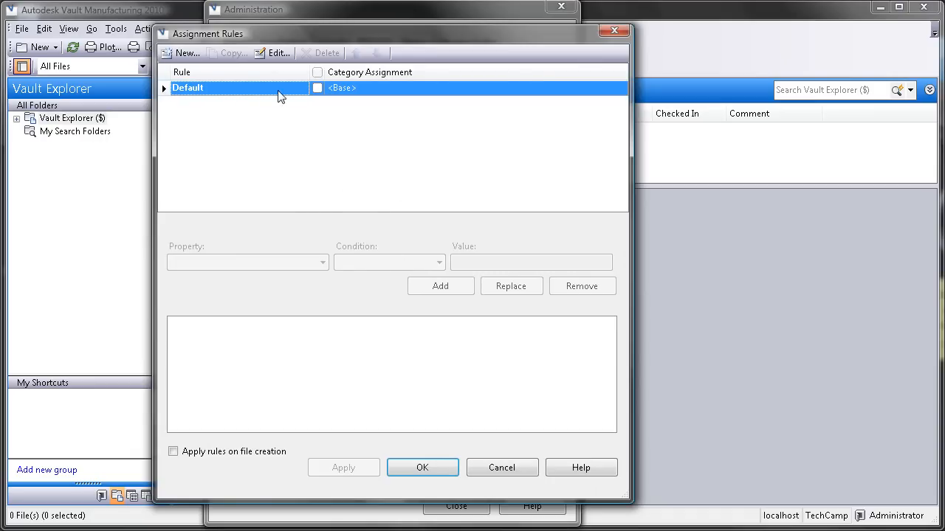
left_click(184, 53)
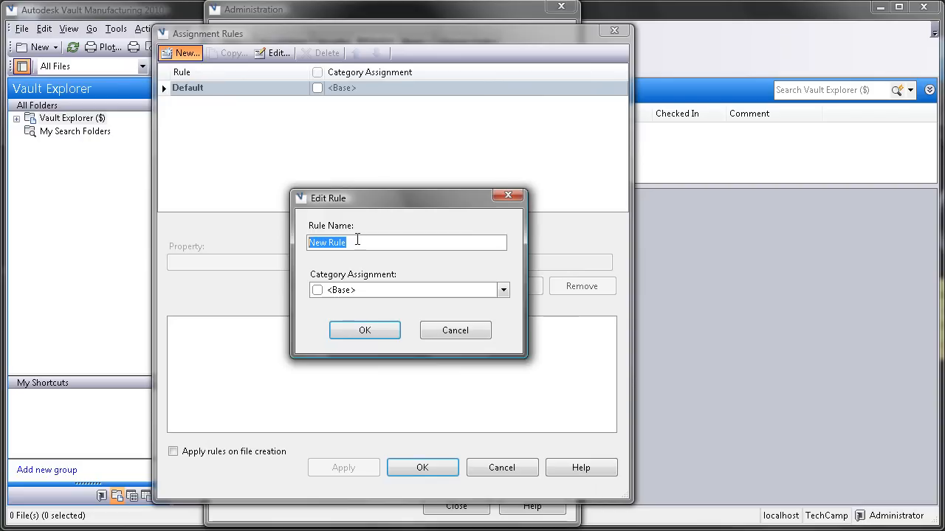
type("Office")
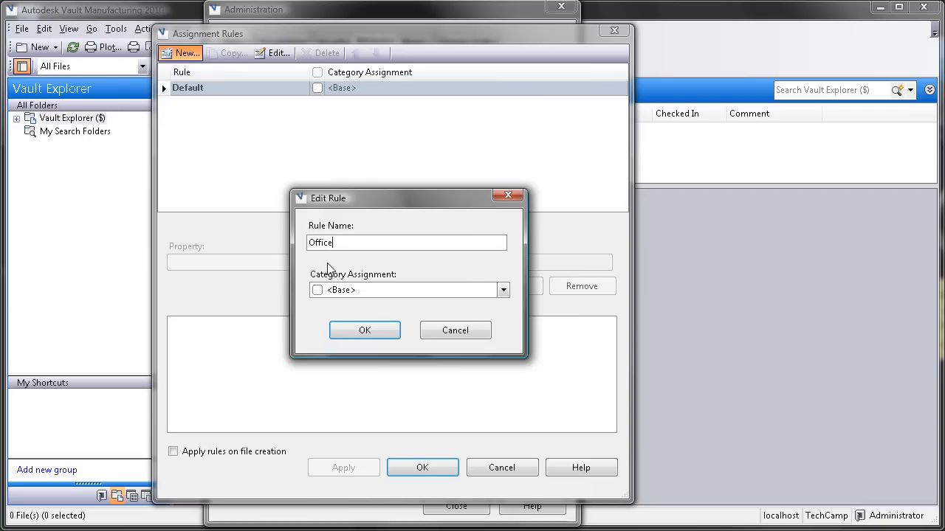
left_click(503, 290)
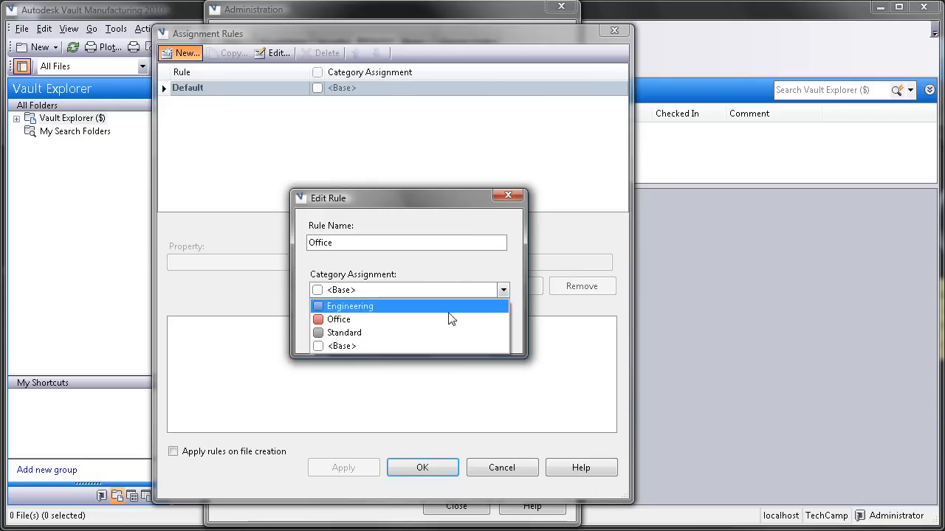
left_click(362, 318)
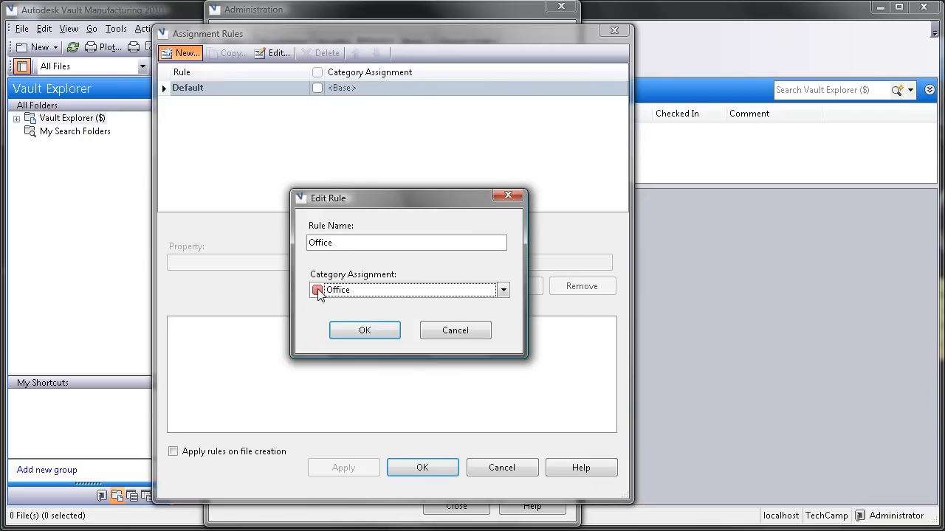
left_click(362, 331)
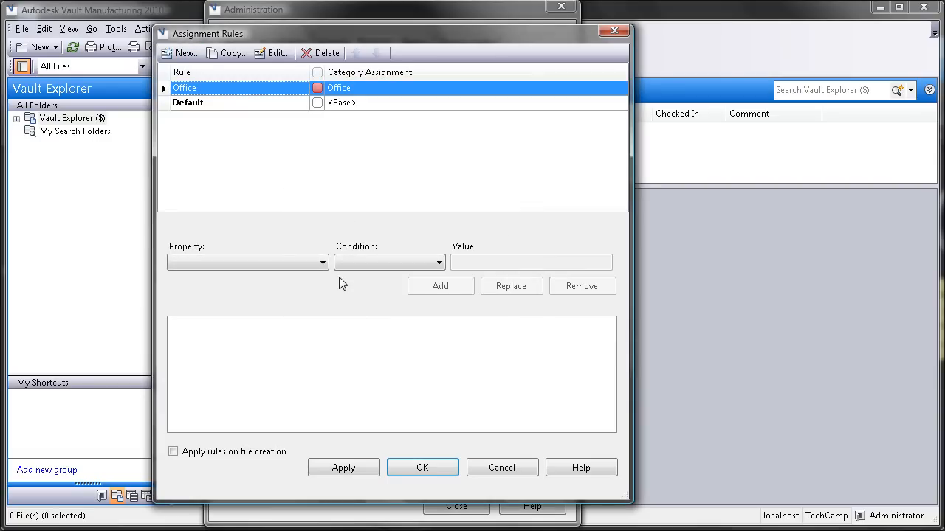
Step: Add the condition "File Name ends with .doc" to the Office rule
left_click(323, 265)
left_click_drag(322, 301, 321, 417)
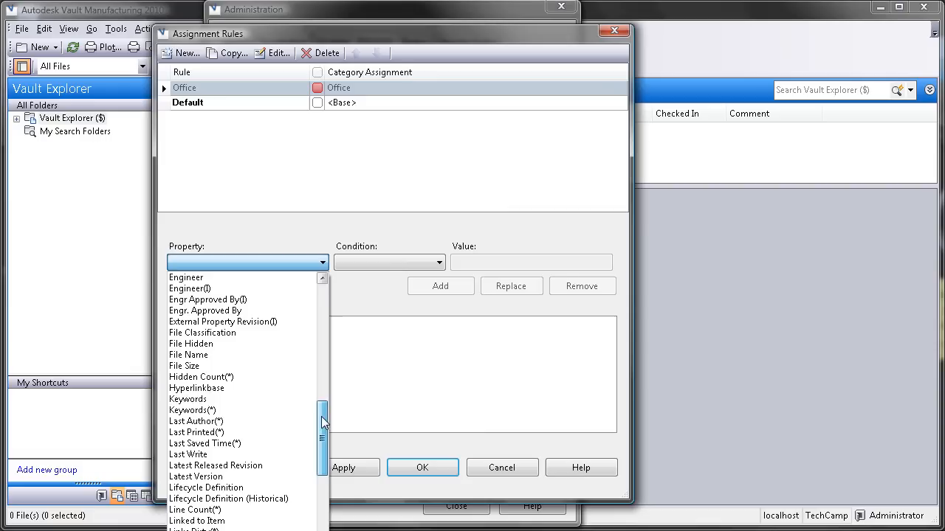
left_click(206, 357)
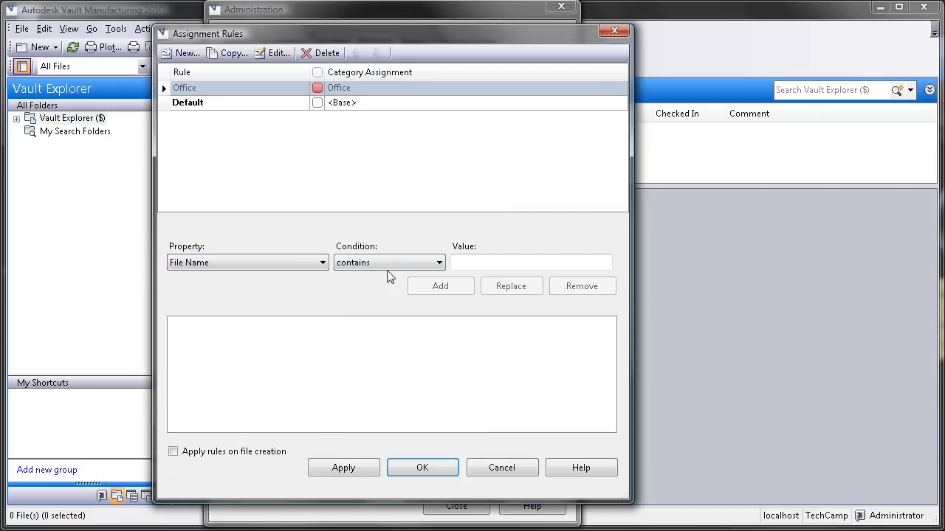
left_click(440, 263)
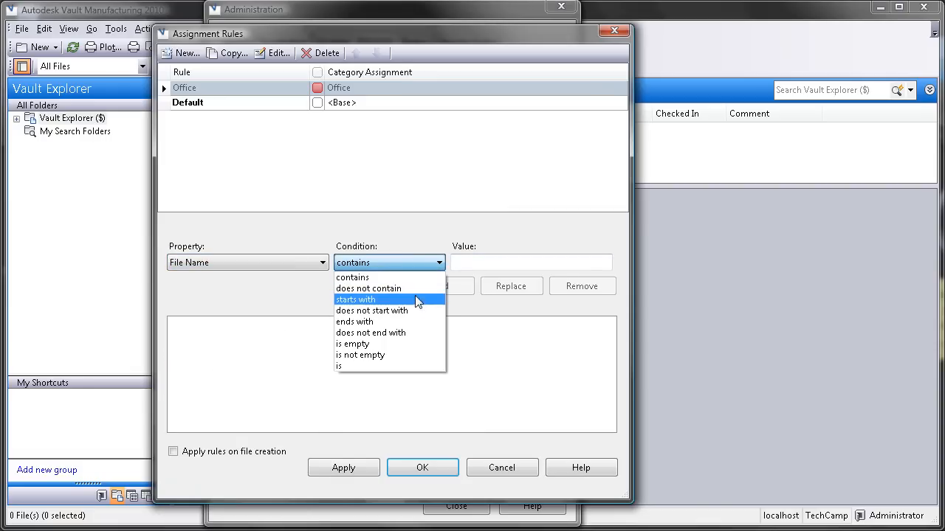
left_click(413, 322)
left_click(471, 261)
type(".doc")
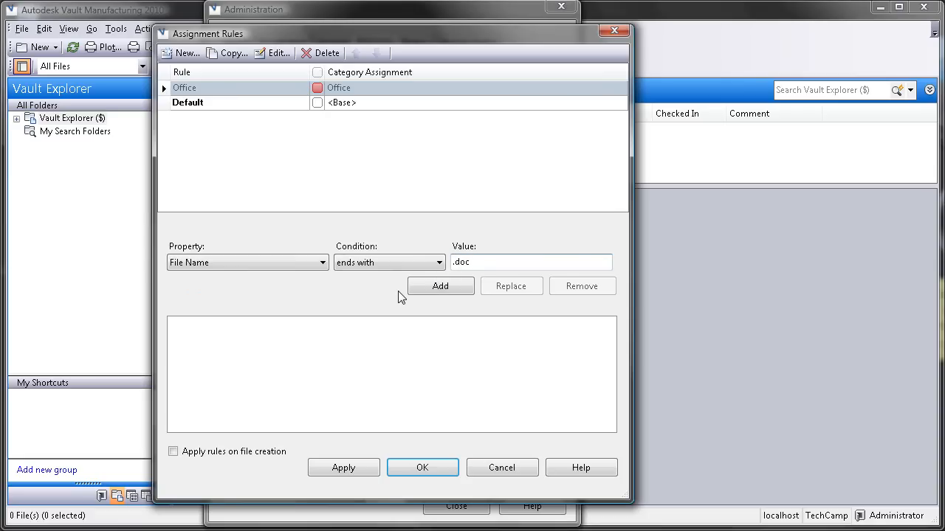
left_click(429, 287)
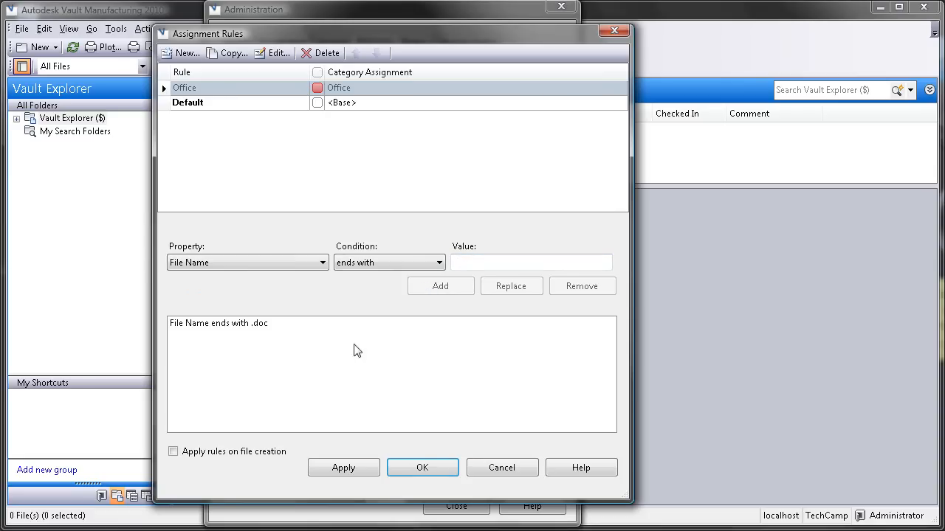
Step: Enable applying rules on file creation, save the assignment rules and close the administration settings
left_click(212, 456)
left_click(426, 468)
left_click(461, 507)
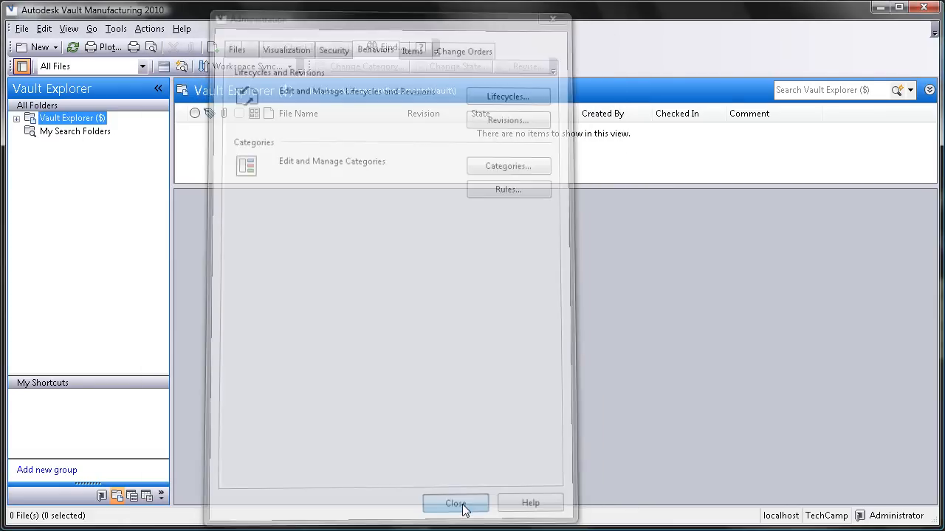
Step: Add HTC 2600 Product Catalog.doc to the Designs/Documentation vault folder
left_click(16, 118)
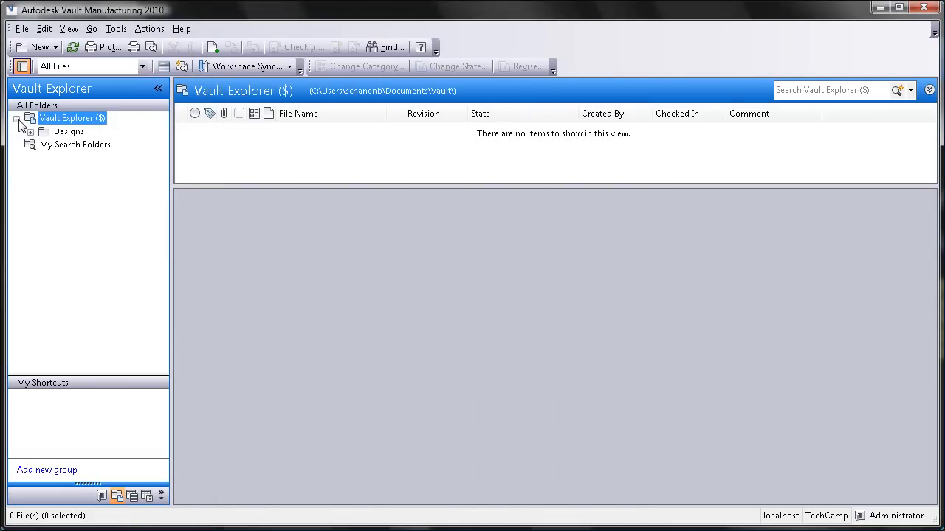
left_click(30, 131)
left_click(69, 131)
left_click(82, 145)
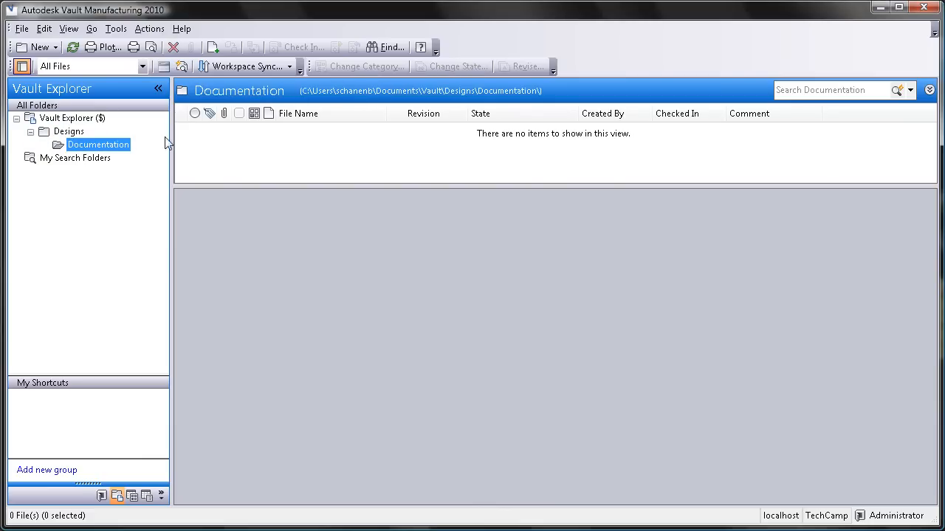
left_click_drag(281, 236, 301, 164)
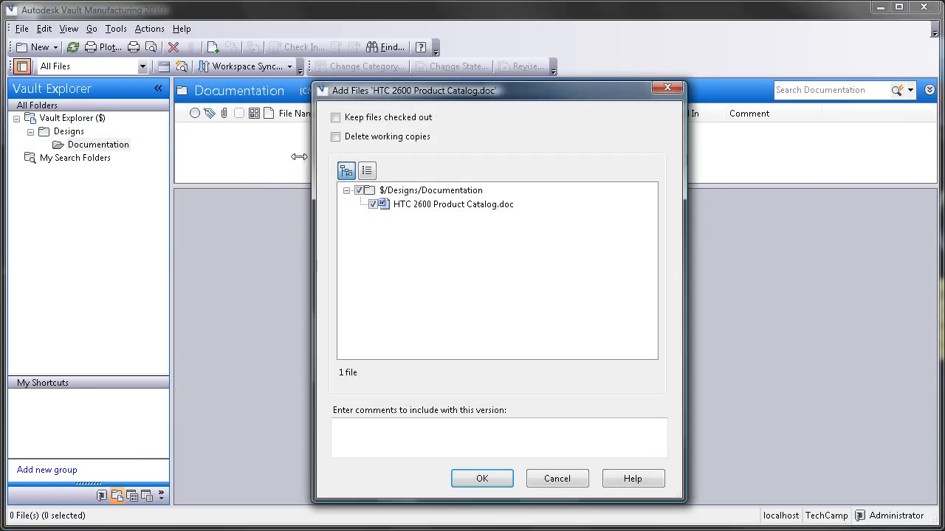
left_click(482, 479)
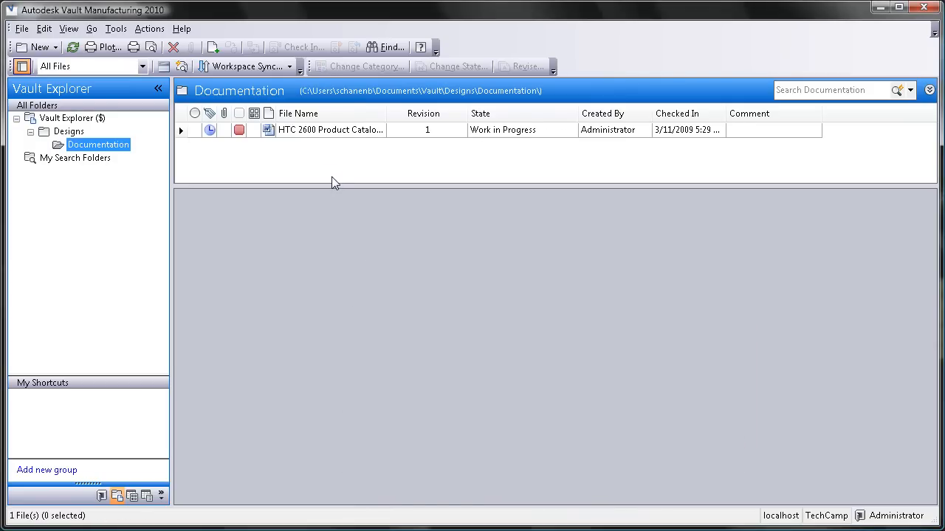
Step: Examine the category, lifecycle and revision properties of HTC 2600 Product Catalog.doc
left_click(326, 130)
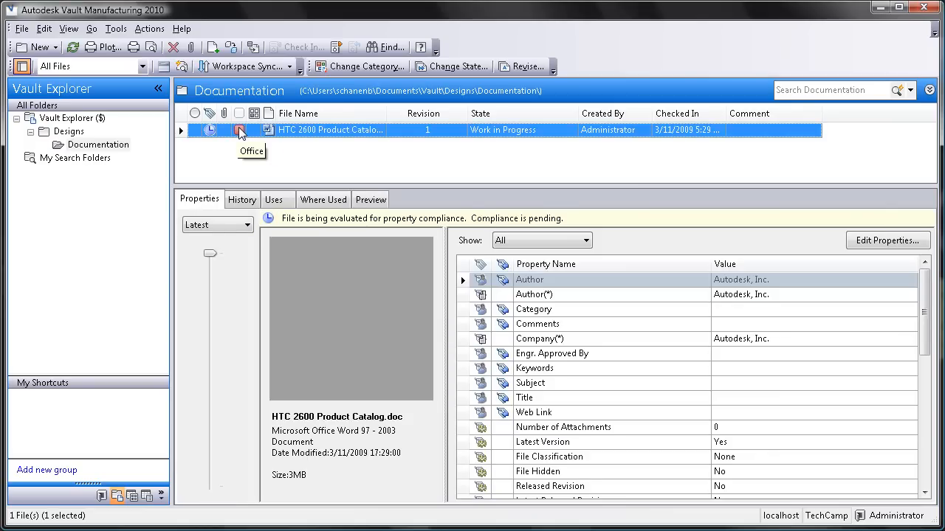
mouse_move(930, 324)
left_mouse_down()
mouse_move(929, 472)
mouse_move(930, 323)
left_mouse_up()
left_click_drag(927, 337, 930, 441)
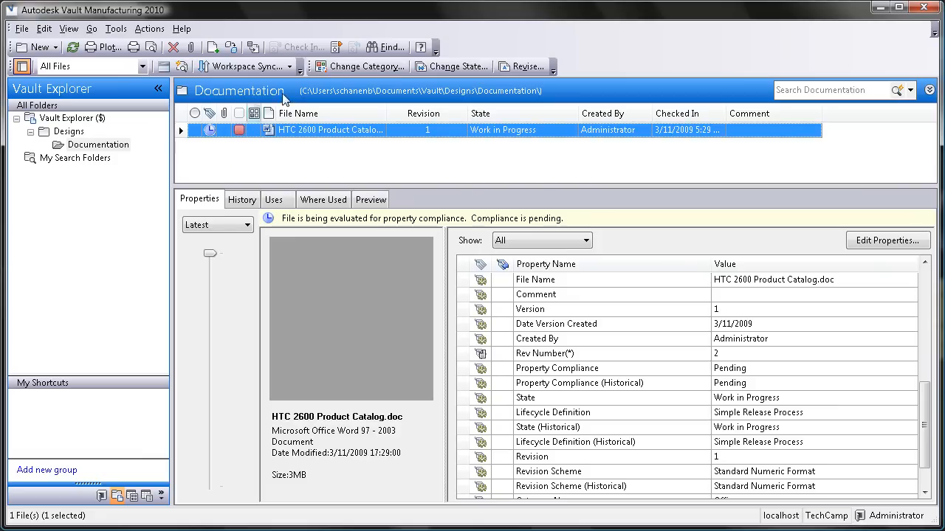
Step: Open the category change settings for HTC 2600 Product Catalog.doc
left_click(356, 67)
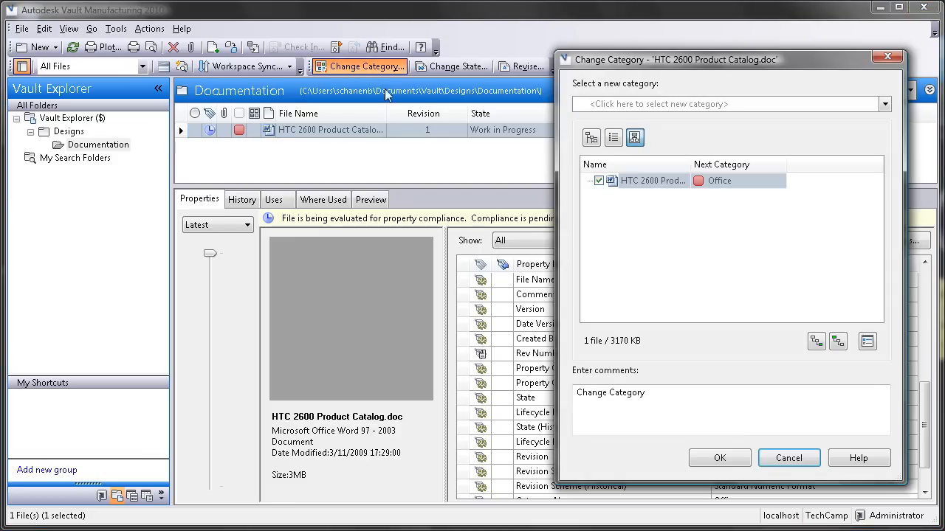